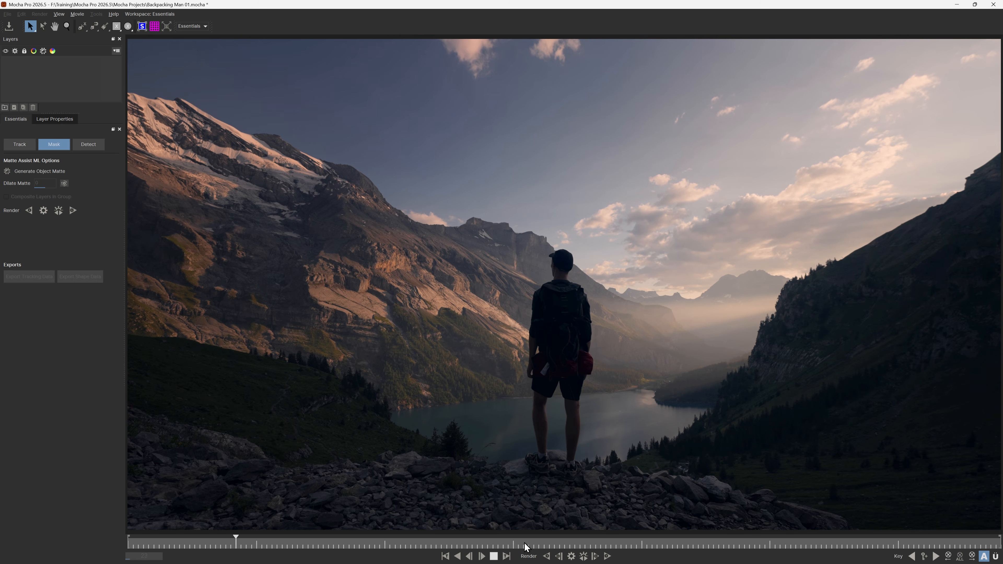
# Step: Mask the standing hiker with Mask ML in frame 8 and render the object matte forward through the clip
pyautogui.click(493, 556)
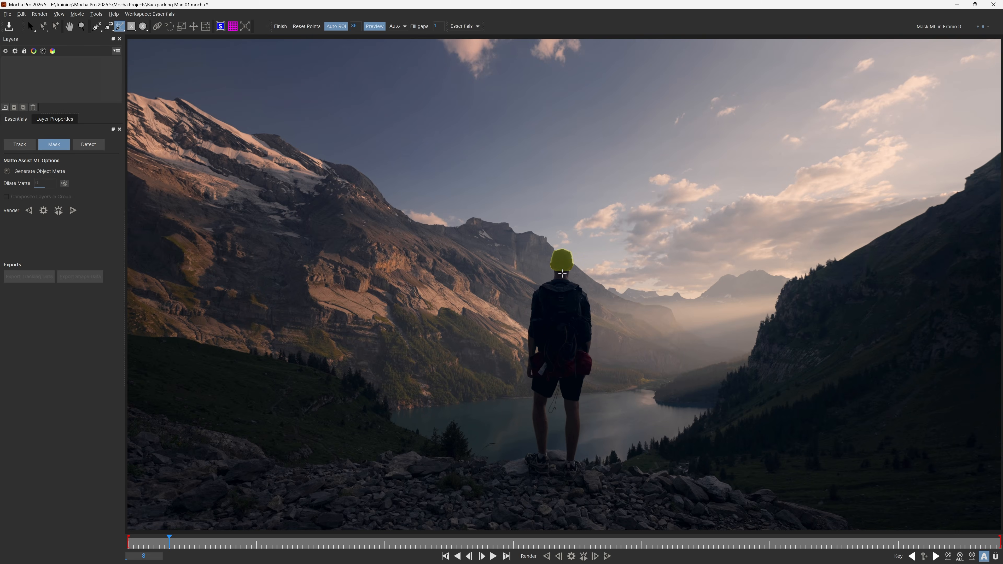
pyautogui.click(562, 272)
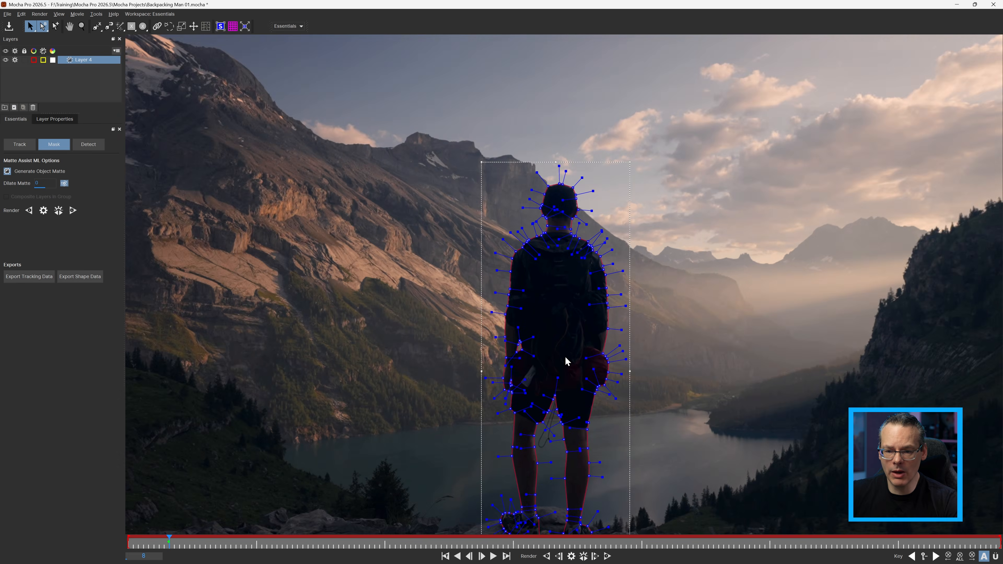
pyautogui.scroll(4, 511, 358)
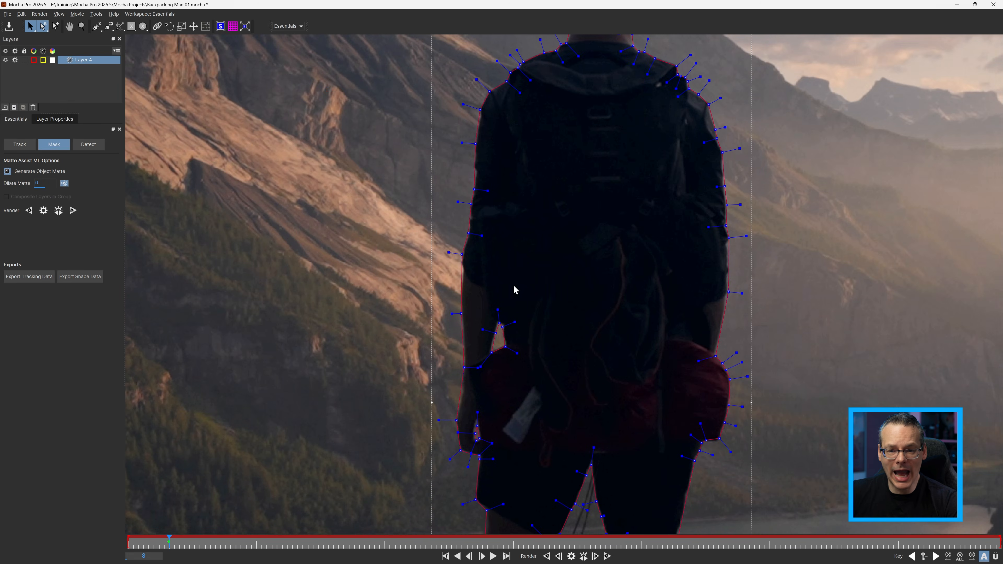
pyautogui.scroll(2, 533, 331)
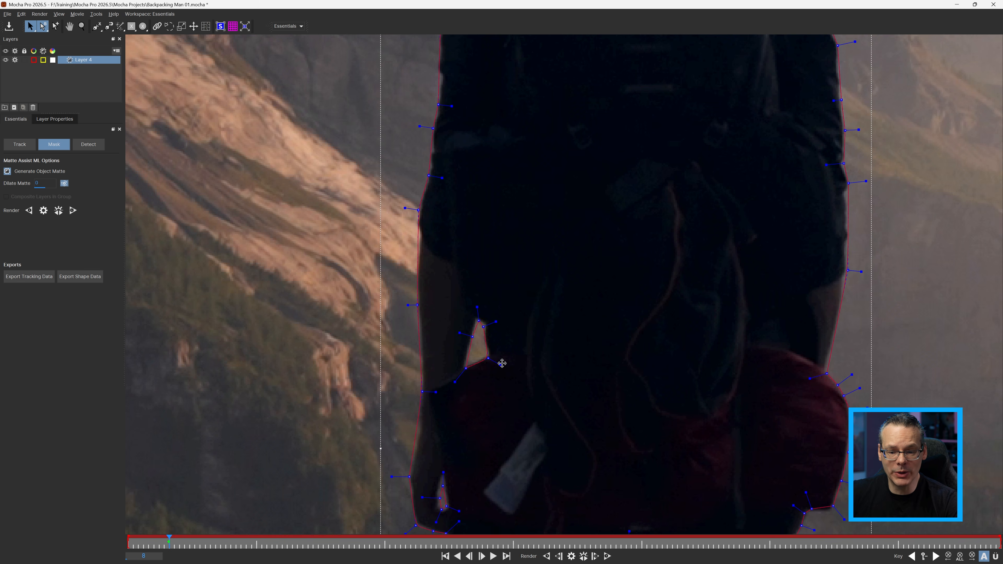
pyautogui.click(607, 556)
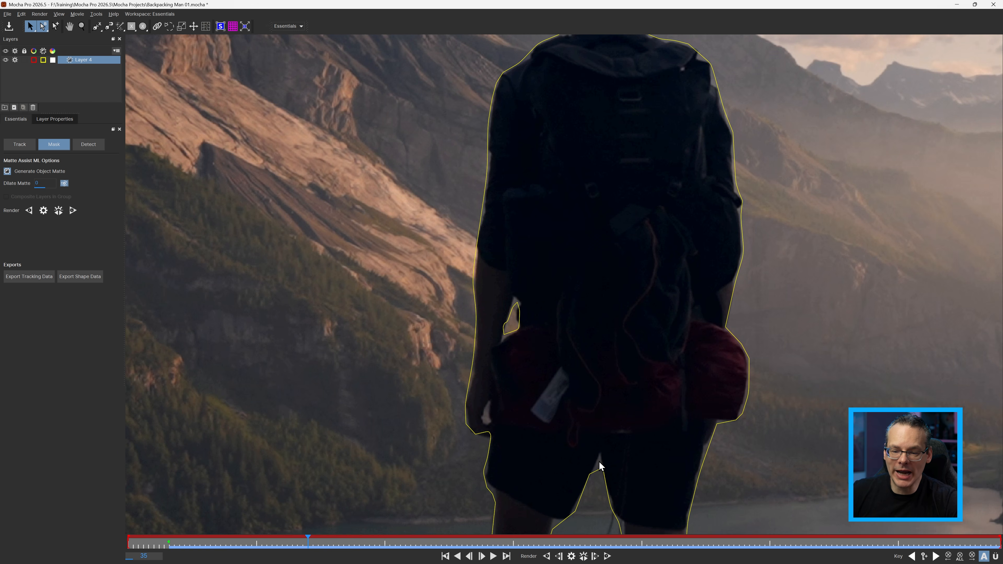
# Step: Inspect the matte edge around the hiker's arm and shorts at frame 35, and switch the workspace to Classic
pyautogui.scroll(1, 599, 470)
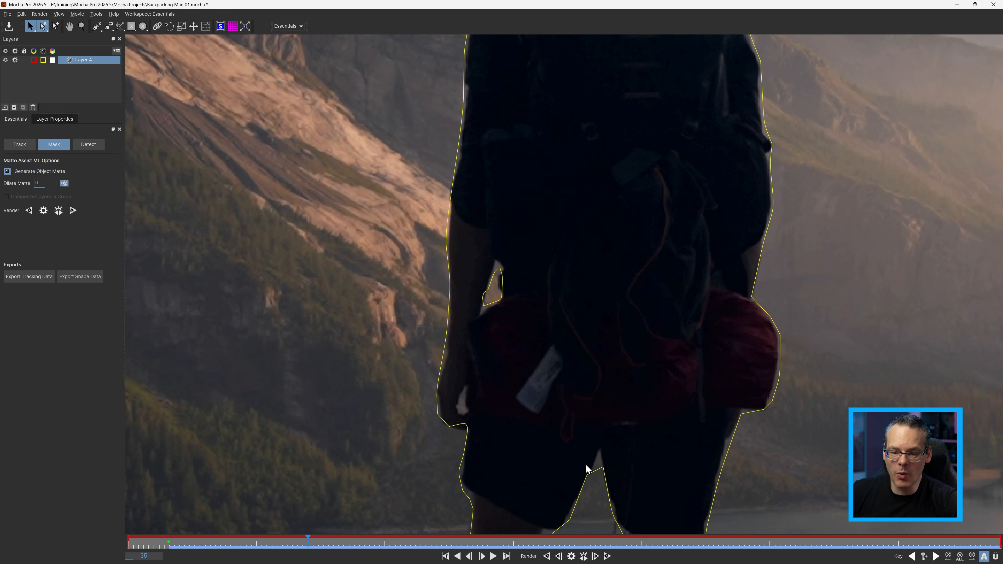
pyautogui.scroll(-2, 713, 252)
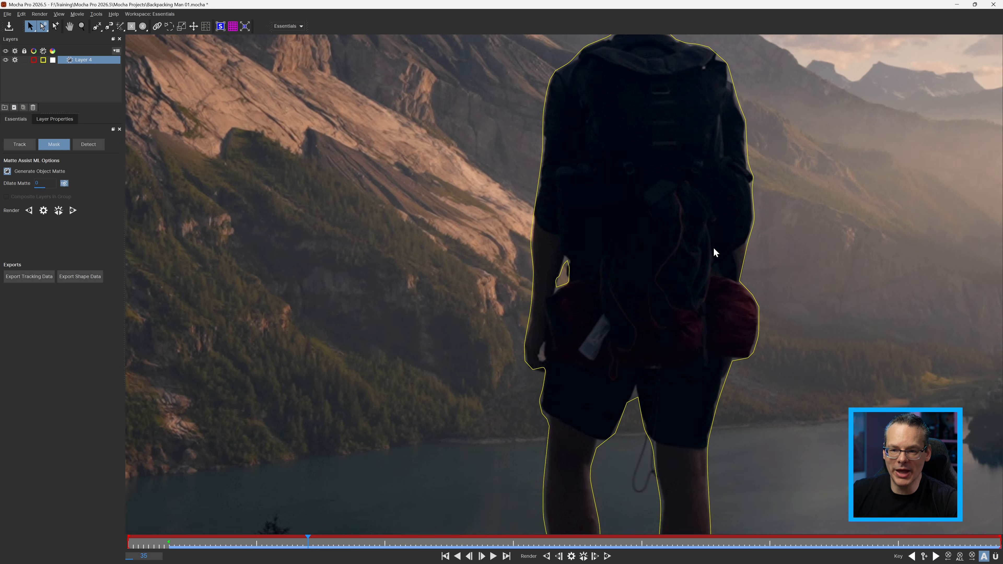
pyautogui.click(288, 26)
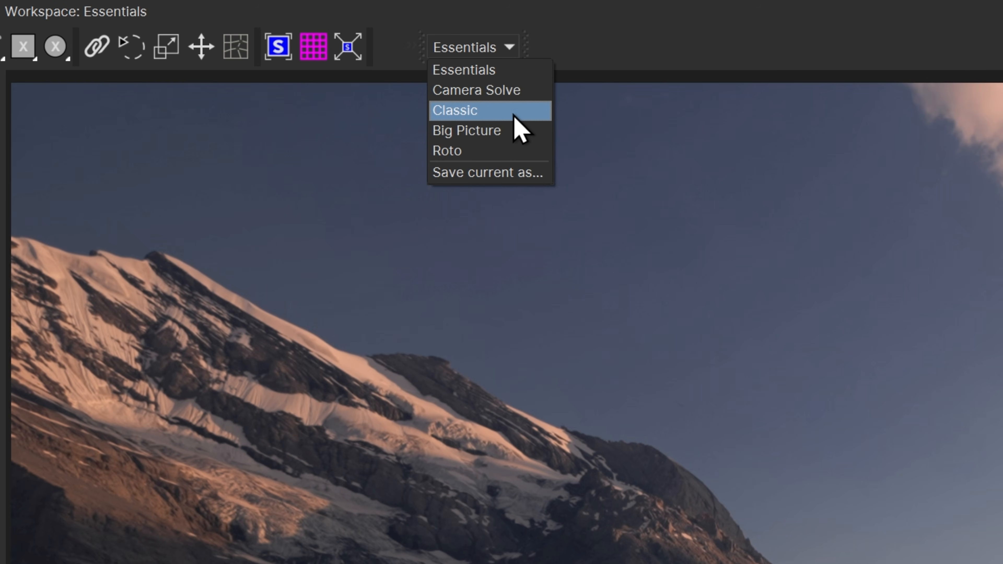
pyautogui.click(513, 113)
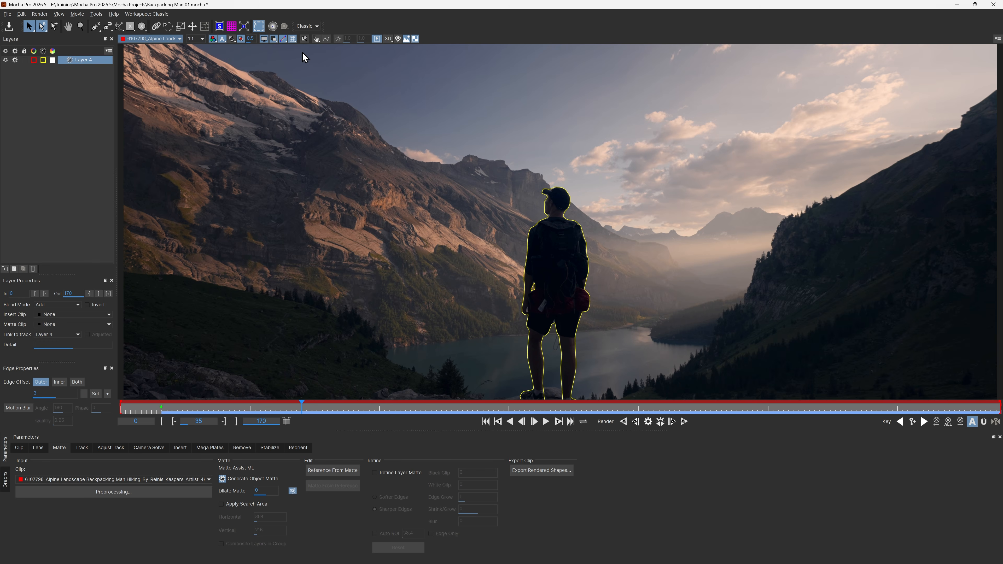
pyautogui.click(315, 26)
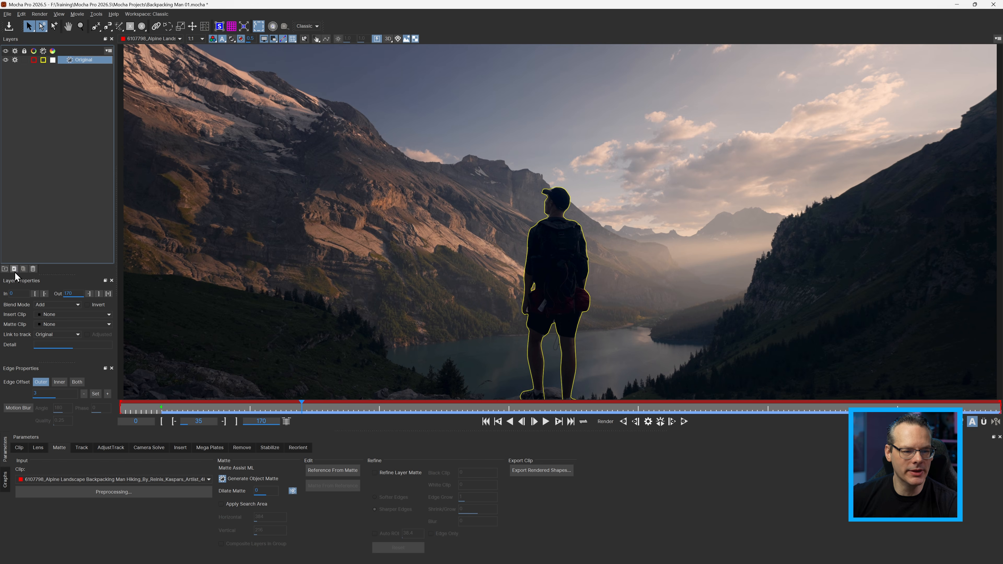
# Step: Duplicate the hiker's matte layer and set the Original layer's matte outline colour to dark red (#550000)
pyautogui.click(14, 269)
pyautogui.click(43, 67)
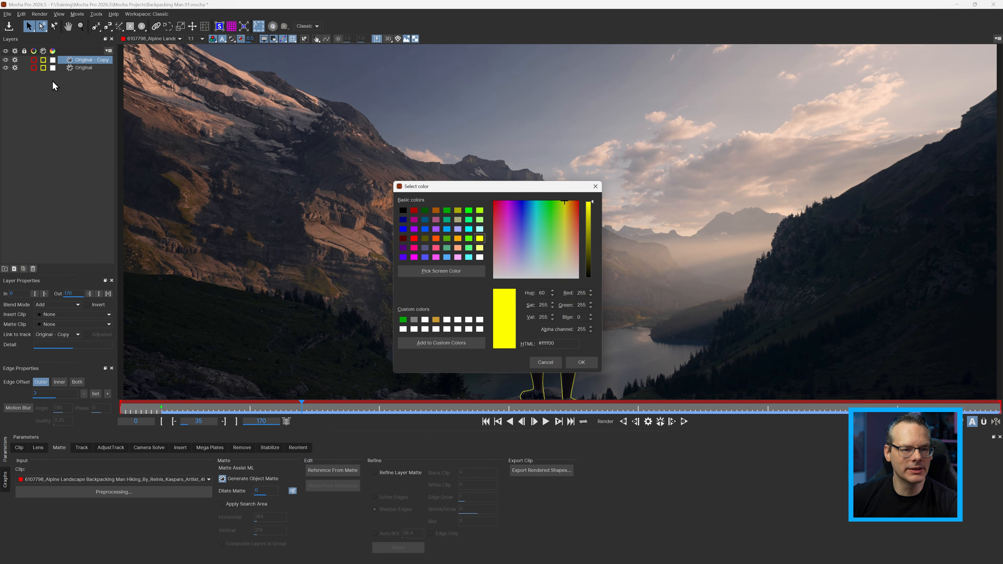
pyautogui.click(405, 239)
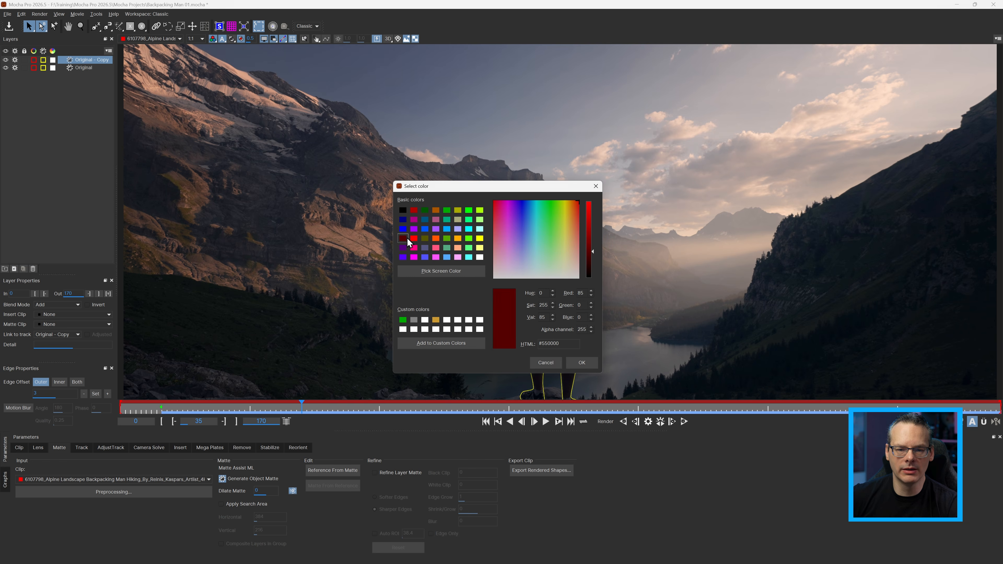
pyautogui.click(579, 362)
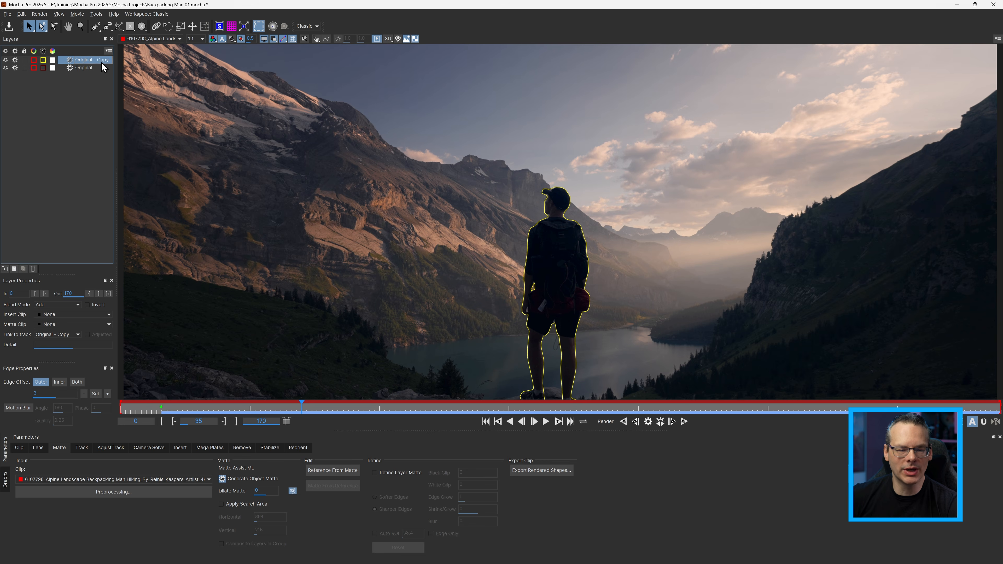
# Step: Rename the duplicated layer as Search Area
pyautogui.doubleClick(80, 59)
pyautogui.write('Search A')
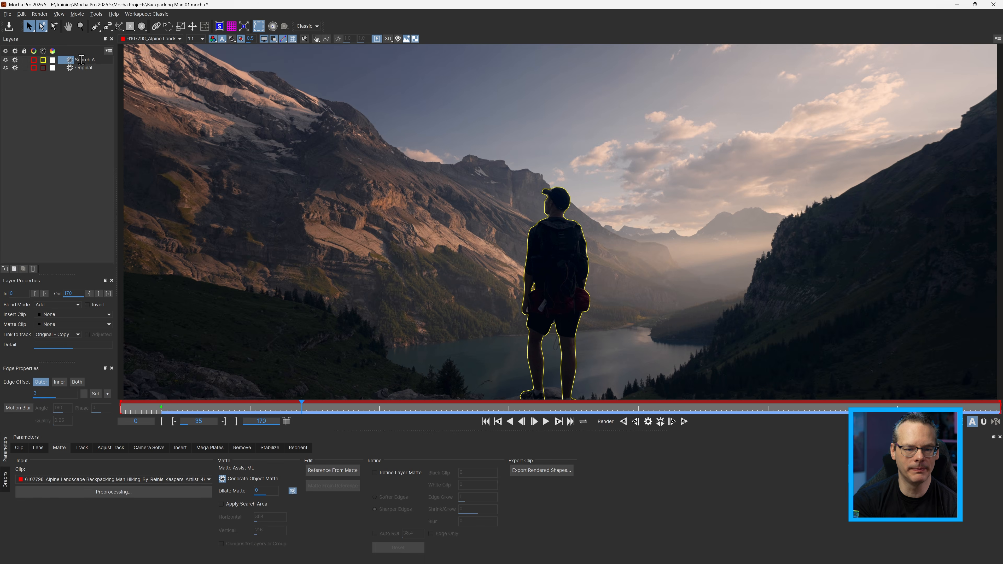
pyautogui.write('rea')
pyautogui.press('Return')
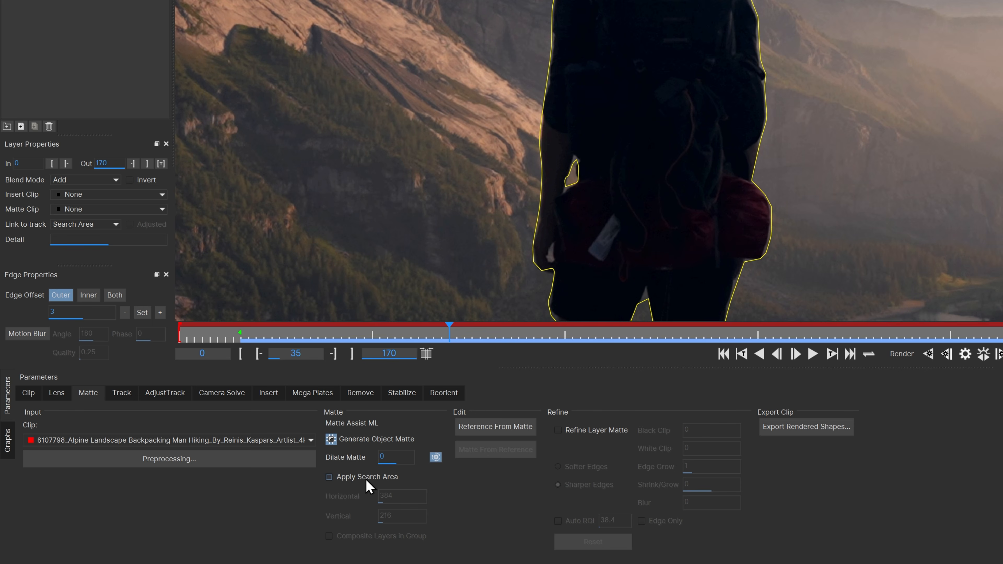
# Step: Apply the search area to the Search Area layer's object matte, render the current frame, and inspect the arm gap and shorts
pyautogui.click(330, 477)
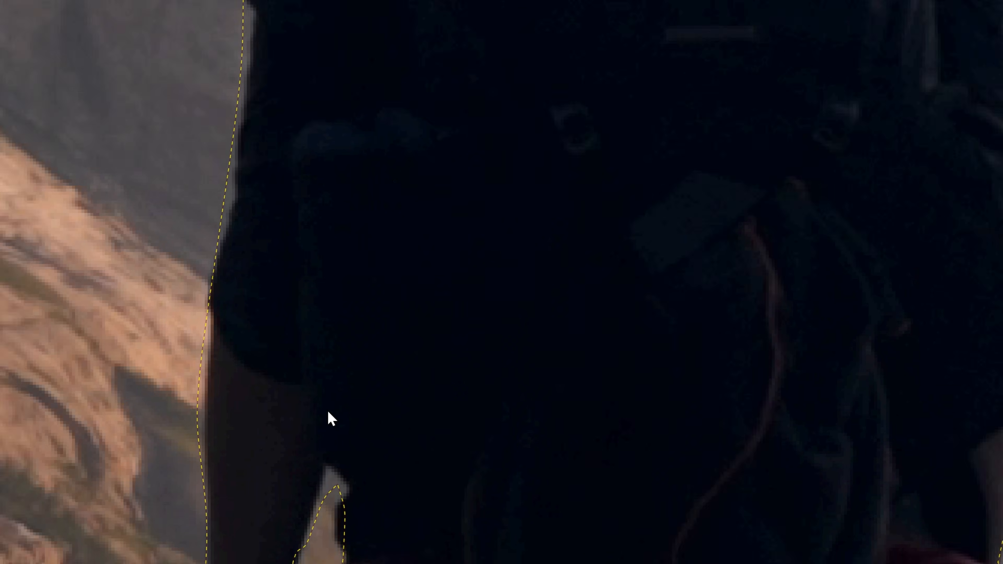
pyautogui.moveTo(406, 495); pyautogui.dragTo(337, 168)
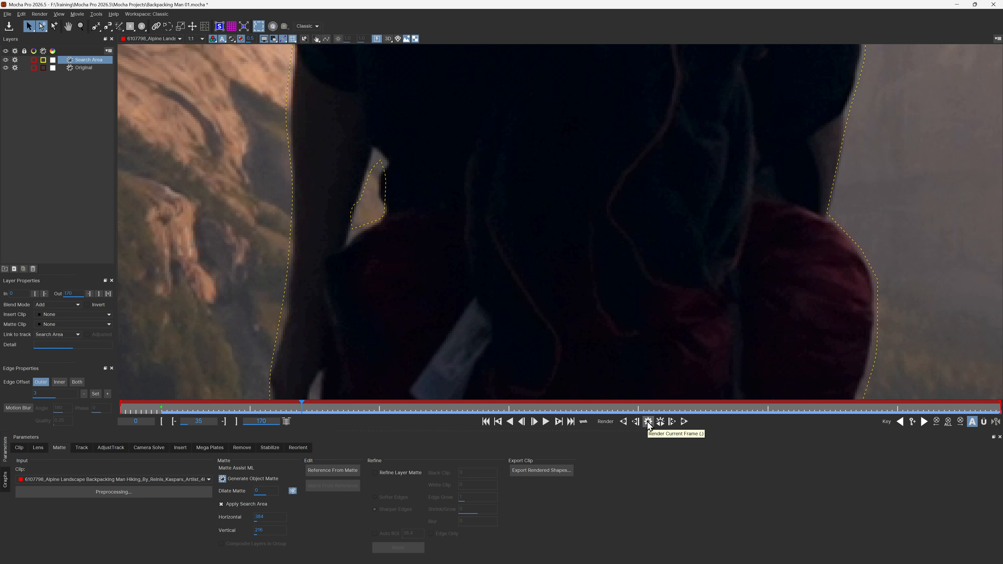
pyautogui.click(648, 421)
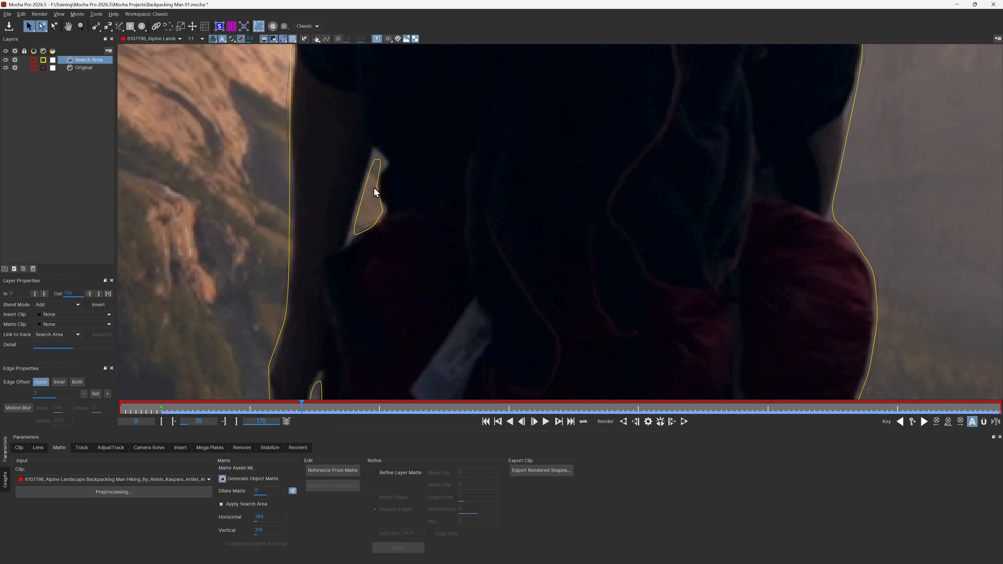
pyautogui.moveTo(380, 256); pyautogui.dragTo(395, 127)
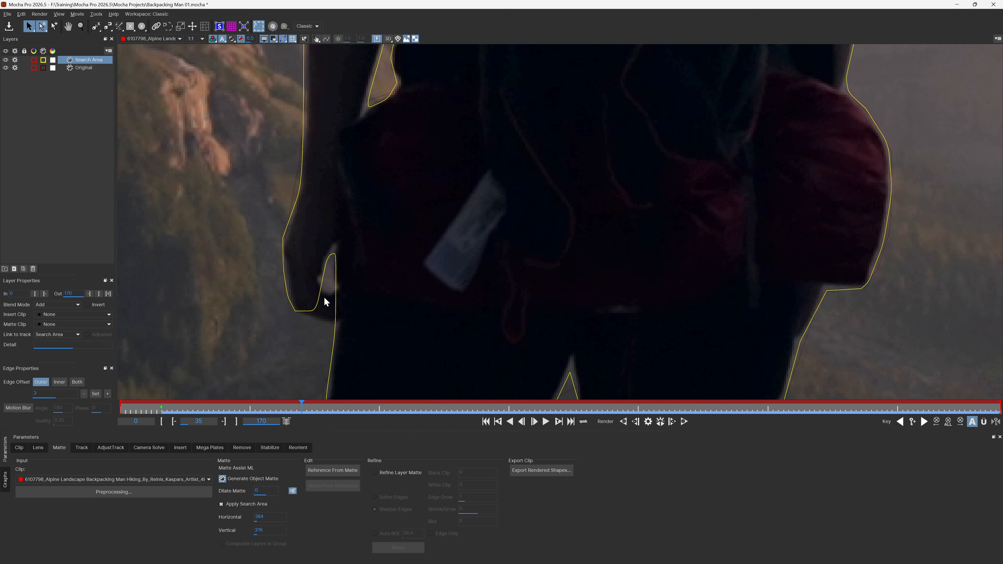
pyautogui.moveTo(324, 299); pyautogui.dragTo(210, 147)
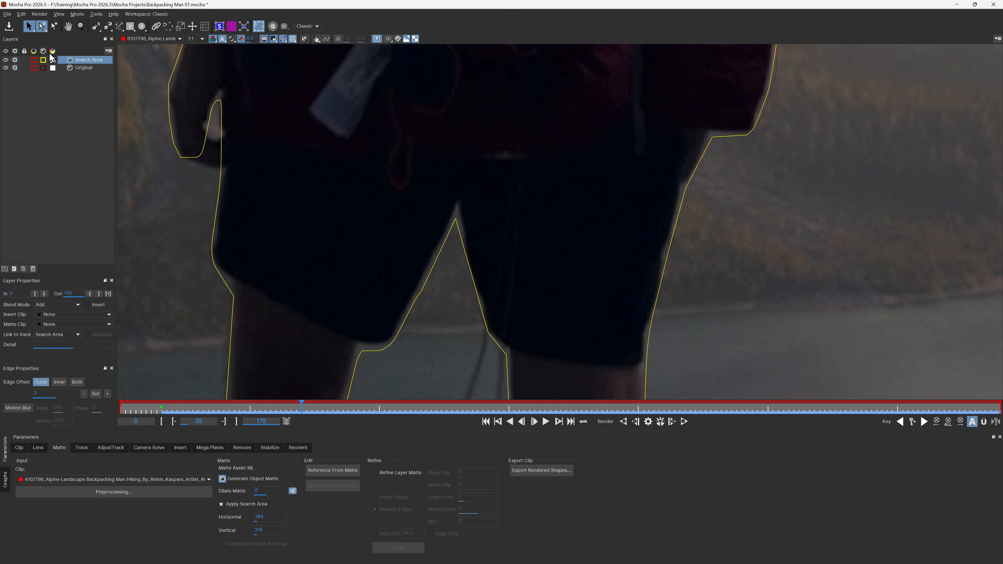
# Step: Set the Original layer's matte outline colour to white
pyautogui.click(43, 68)
pyautogui.click(478, 257)
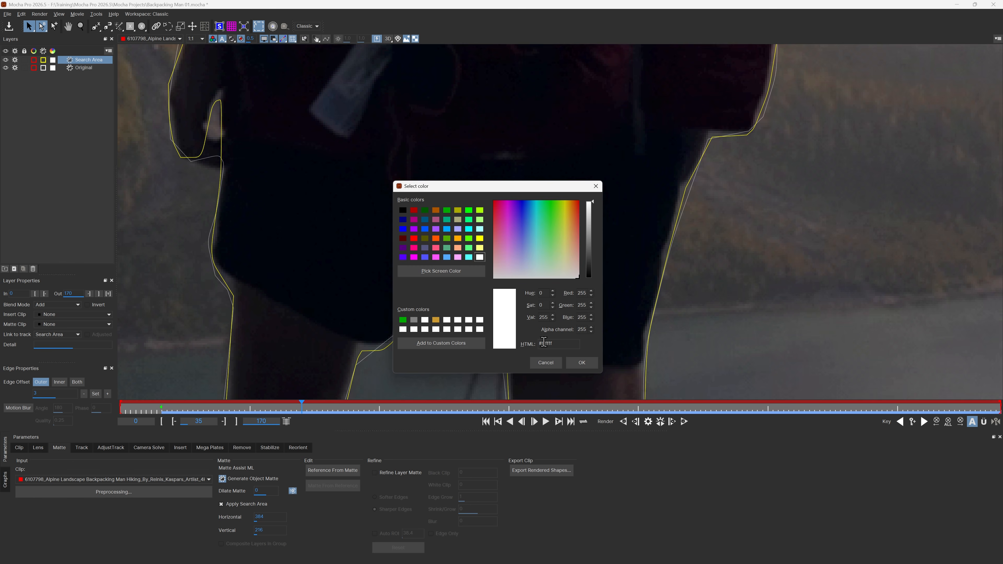
pyautogui.click(582, 362)
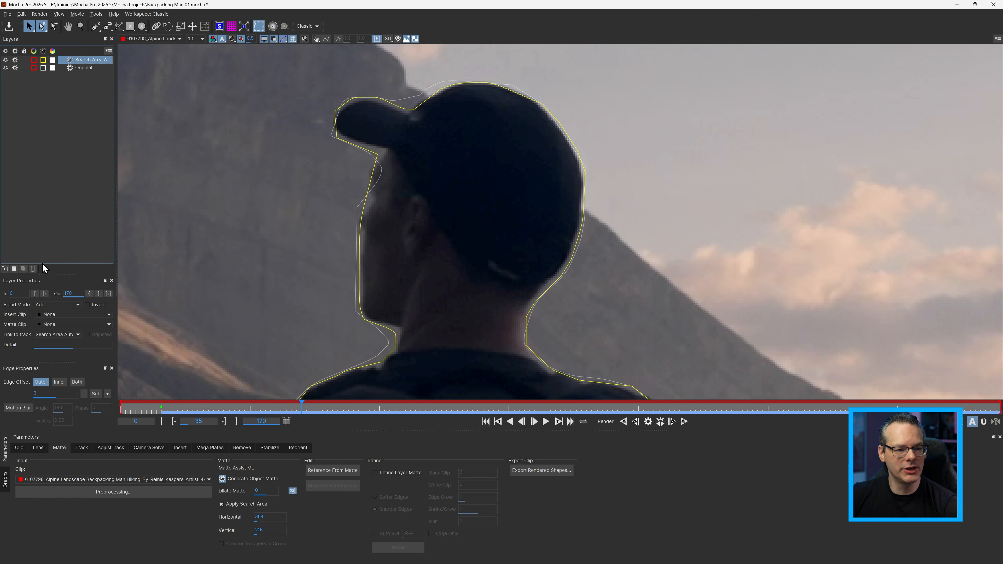
# Step: Duplicate the search area layer and set the lower of the two layers' matte outline colour to purple
pyautogui.click(15, 270)
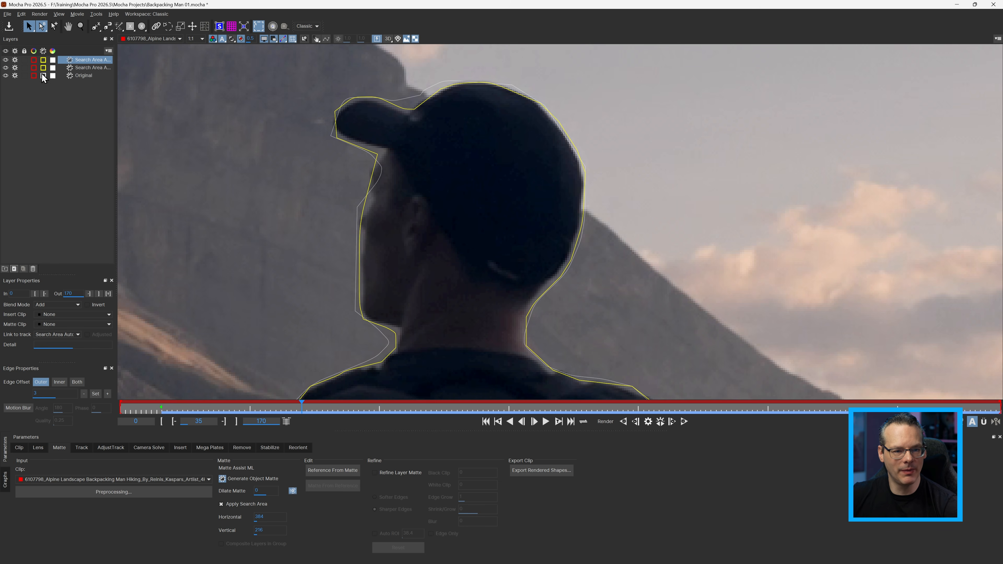
pyautogui.click(45, 68)
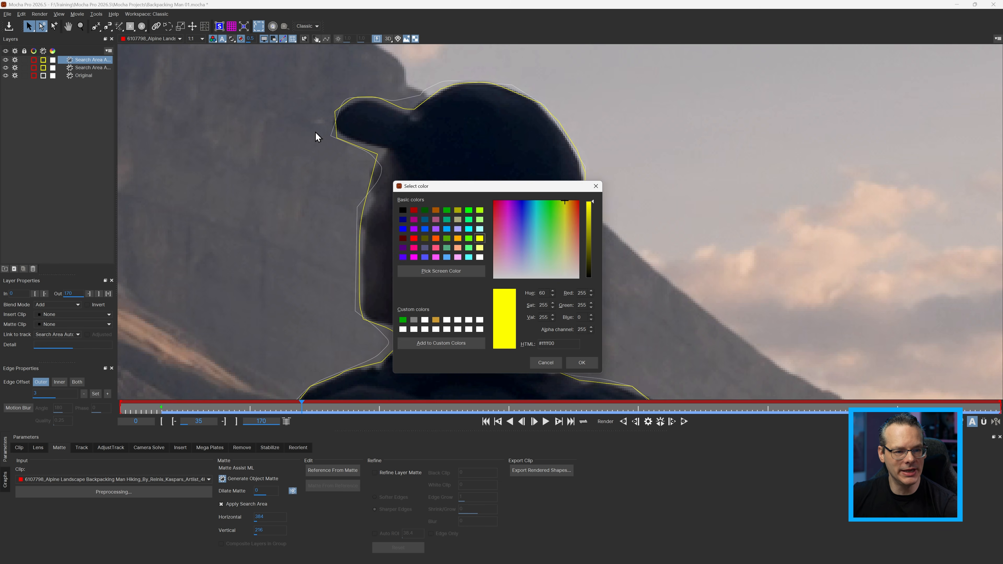
pyautogui.click(437, 229)
pyautogui.click(575, 362)
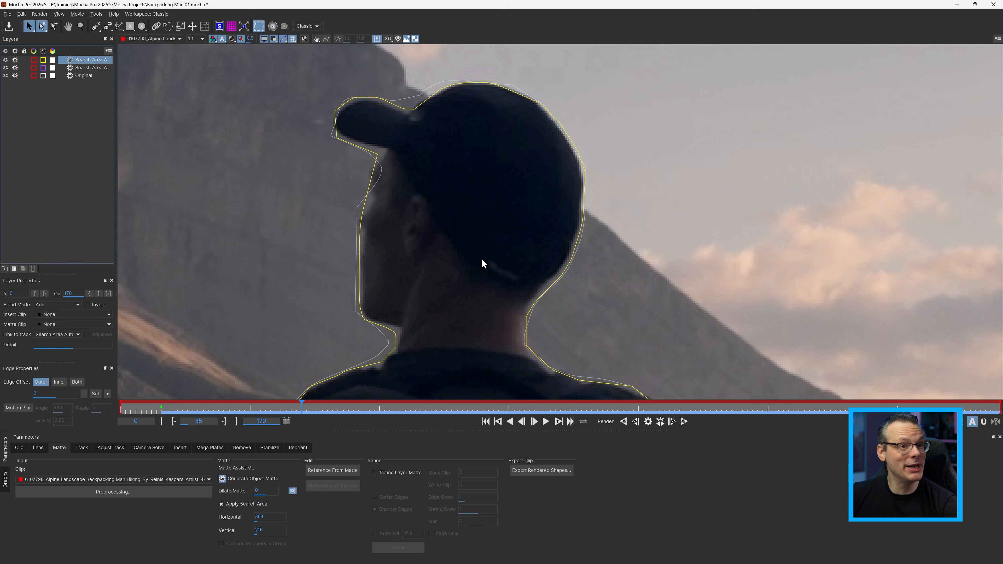
# Step: Set the upper search area layer's search size to Horizontal 114 and Vertical 106, and render the current frame
pyautogui.moveTo(481, 259); pyautogui.dragTo(492, 154)
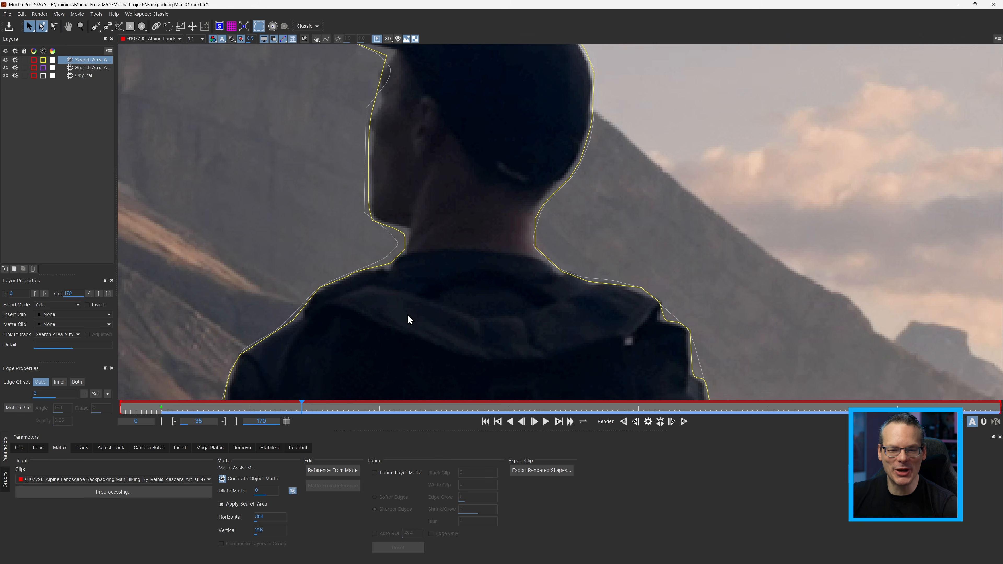
pyautogui.moveTo(402, 347); pyautogui.dragTo(425, 110)
pyautogui.moveTo(398, 181); pyautogui.dragTo(391, 5)
pyautogui.moveTo(336, 365); pyautogui.dragTo(355, 152)
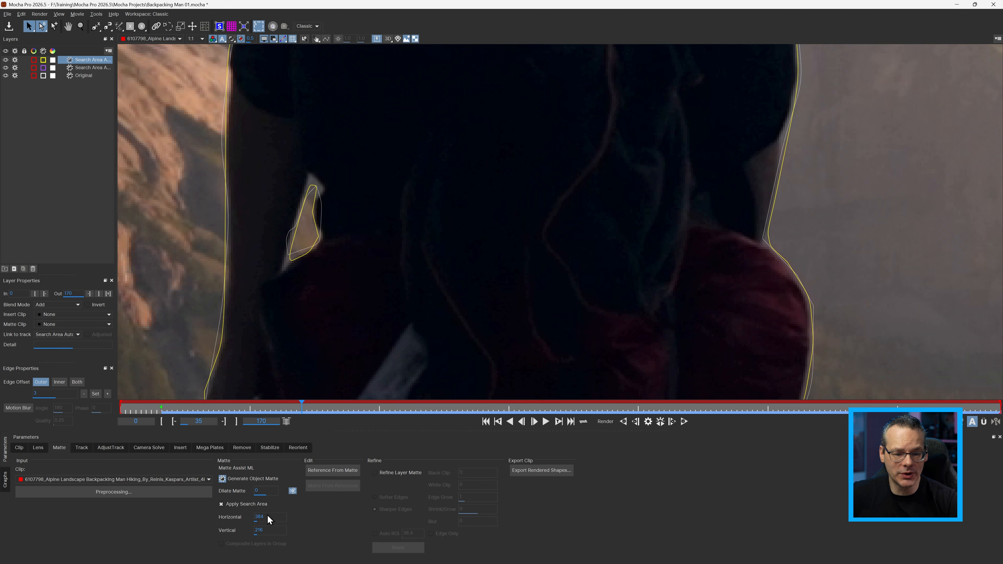
pyautogui.moveTo(270, 518); pyautogui.dragTo(311, 533)
pyautogui.moveTo(275, 528); pyautogui.dragTo(238, 509)
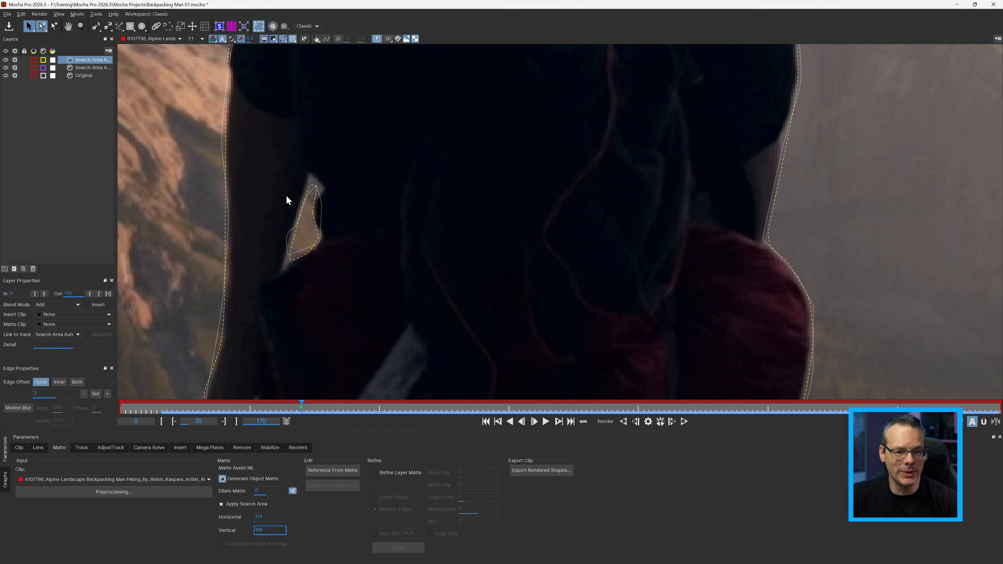
pyautogui.scroll(6, 322, 212)
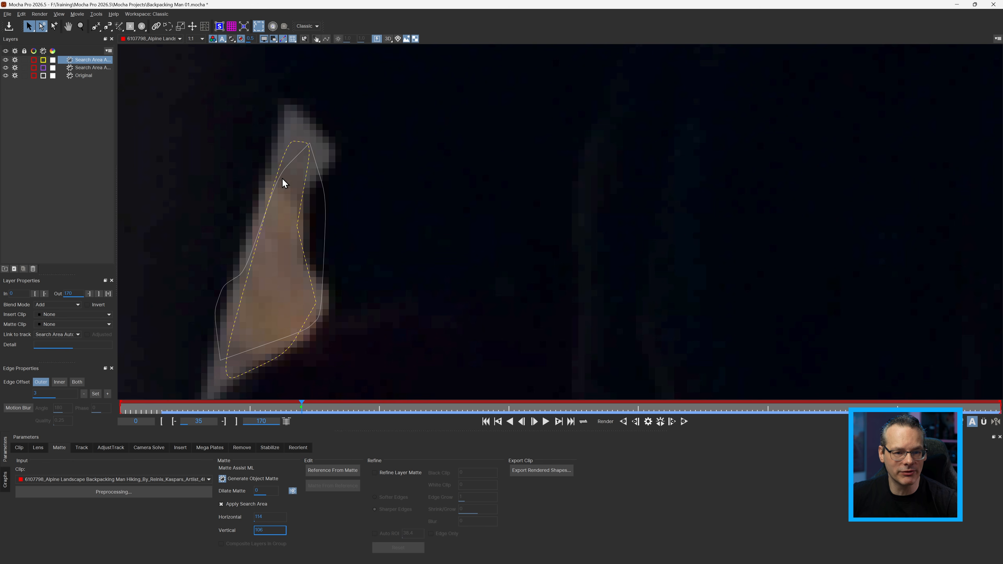
pyautogui.click(647, 421)
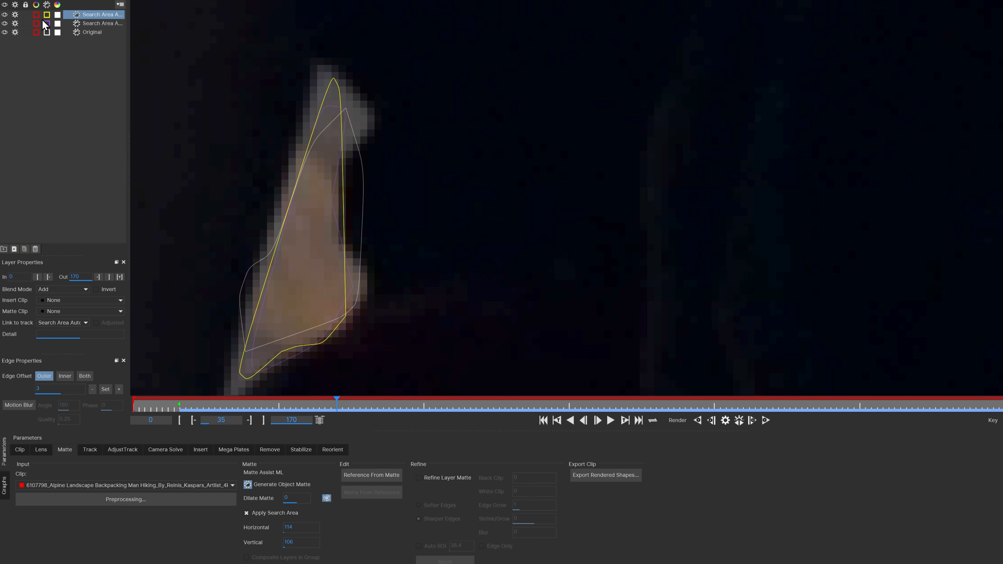
# Step: Set the lower search area layer's matte outline colour to light green (#55ff7f)
pyautogui.click(47, 23)
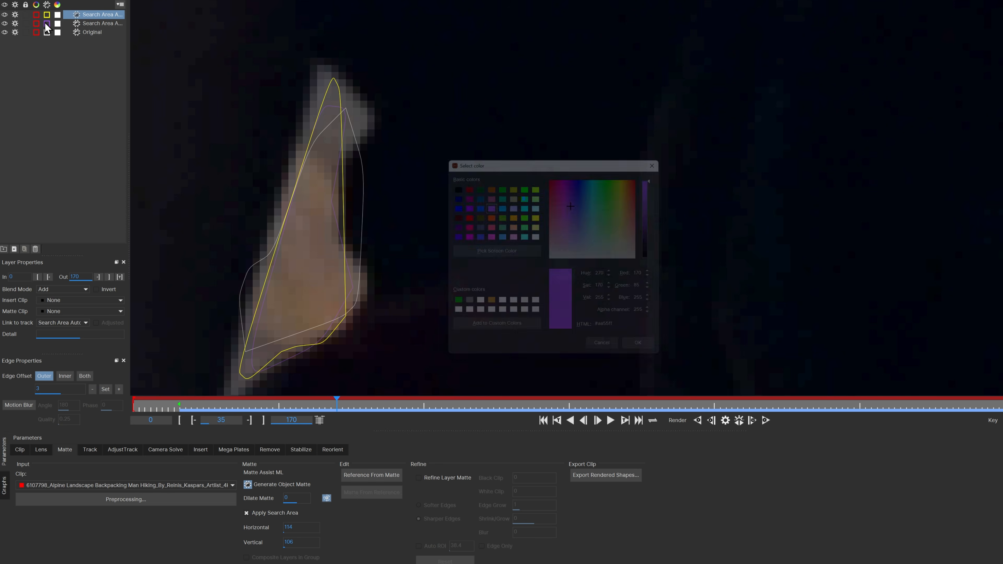
pyautogui.click(524, 225)
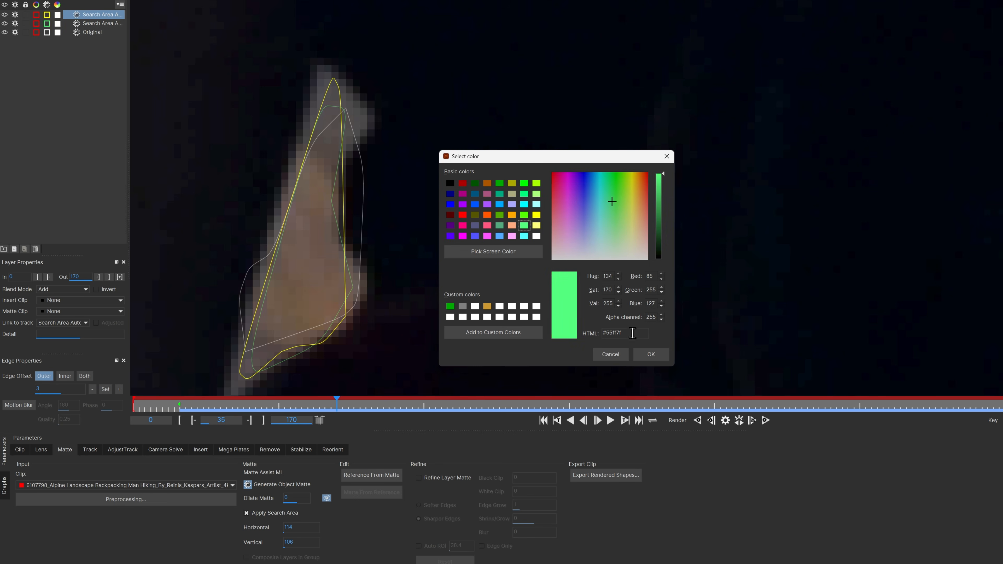
pyautogui.click(648, 354)
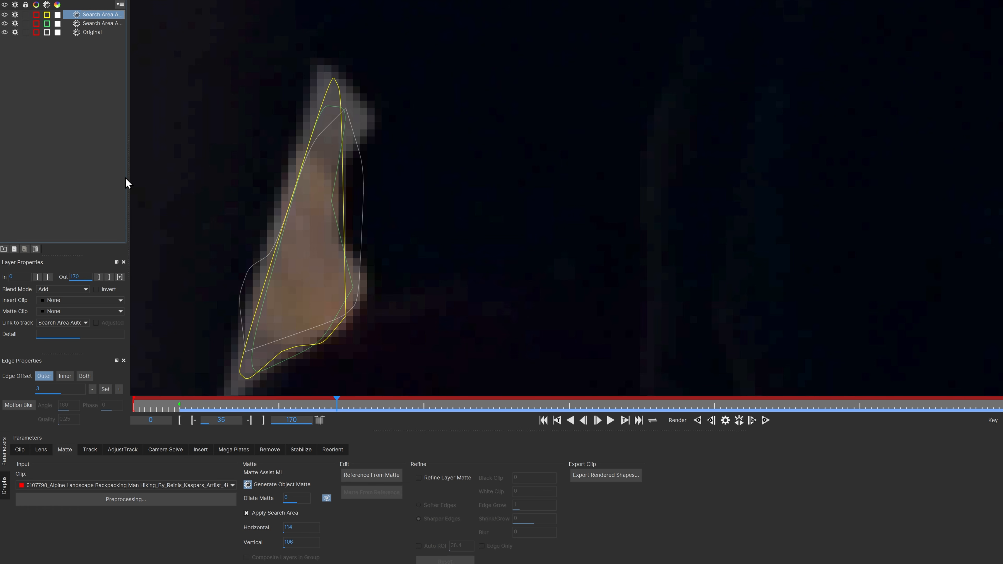
# Step: Compare the matte outlines of the Original and both search area layers around the hiker's arm gap, legs, head and shoulders
pyautogui.click(95, 33)
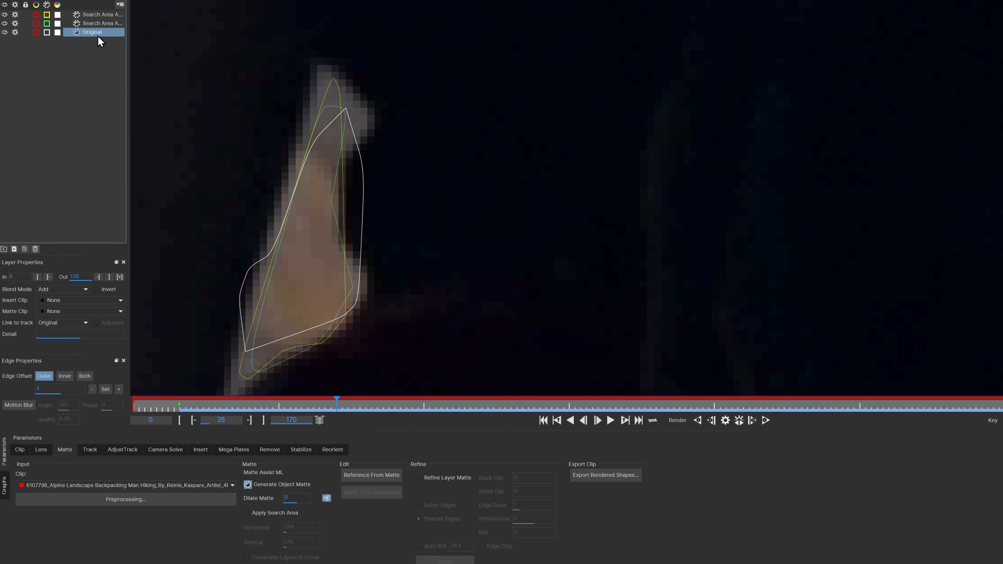
pyautogui.click(114, 24)
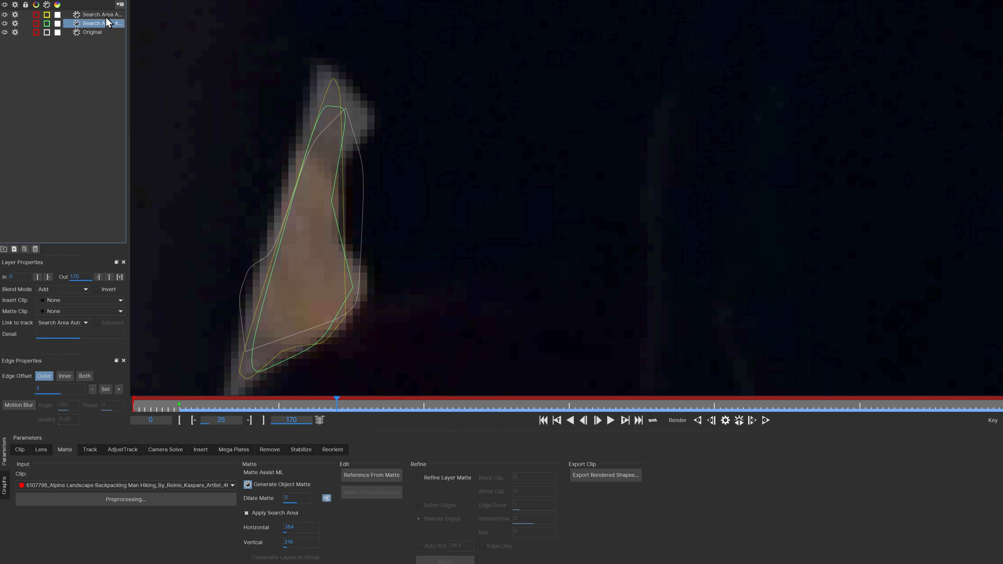
pyautogui.click(107, 18)
pyautogui.scroll(-3, 530, 281)
pyautogui.moveTo(551, 329); pyautogui.dragTo(444, 24)
pyautogui.scroll(-2, 461, 112)
pyautogui.scroll(-1, 463, 117)
pyautogui.moveTo(582, 294); pyautogui.dragTo(590, 130)
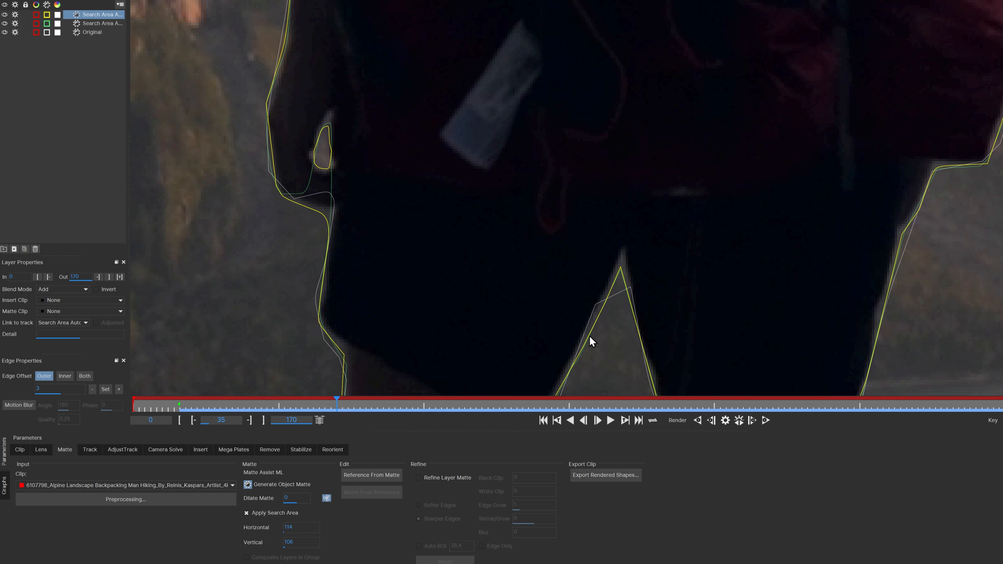
pyautogui.moveTo(739, 163); pyautogui.dragTo(324, 276)
pyautogui.moveTo(407, 144); pyautogui.dragTo(426, 307)
pyautogui.moveTo(375, 193); pyautogui.dragTo(542, 417)
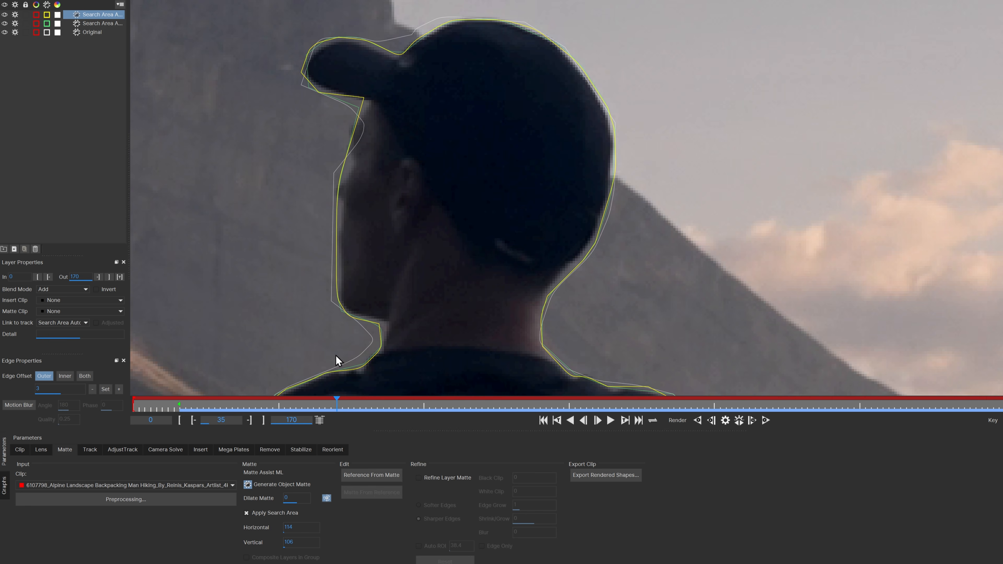
pyautogui.scroll(-3, 496, 251)
pyautogui.moveTo(597, 255); pyautogui.dragTo(666, 136)
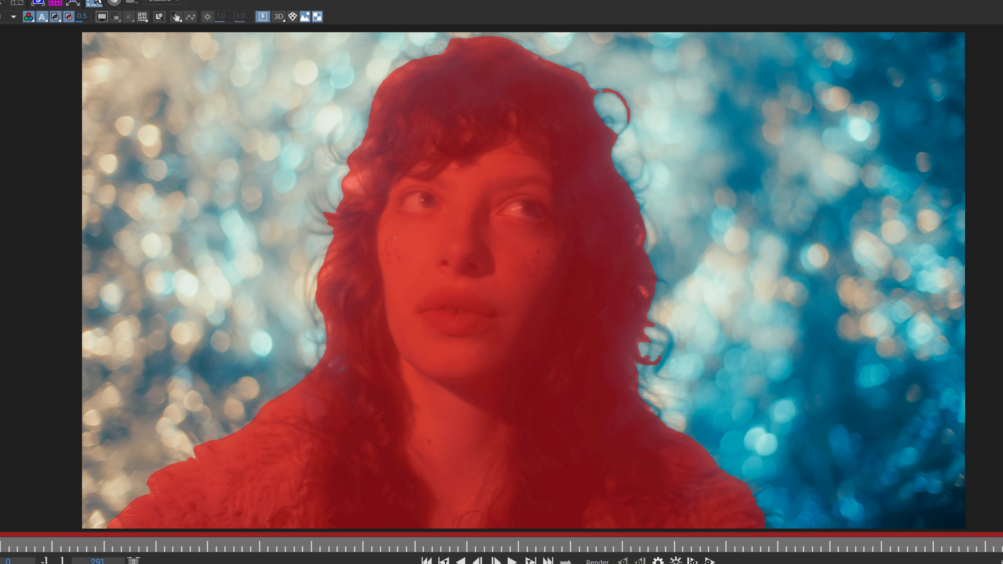
# Step: Display the portrait's matte as plain white on black by hiding the RGB image and turning off the matte colour overlay
pyautogui.click(104, 19)
pyautogui.click(103, 19)
pyautogui.click(104, 19)
pyautogui.click(103, 19)
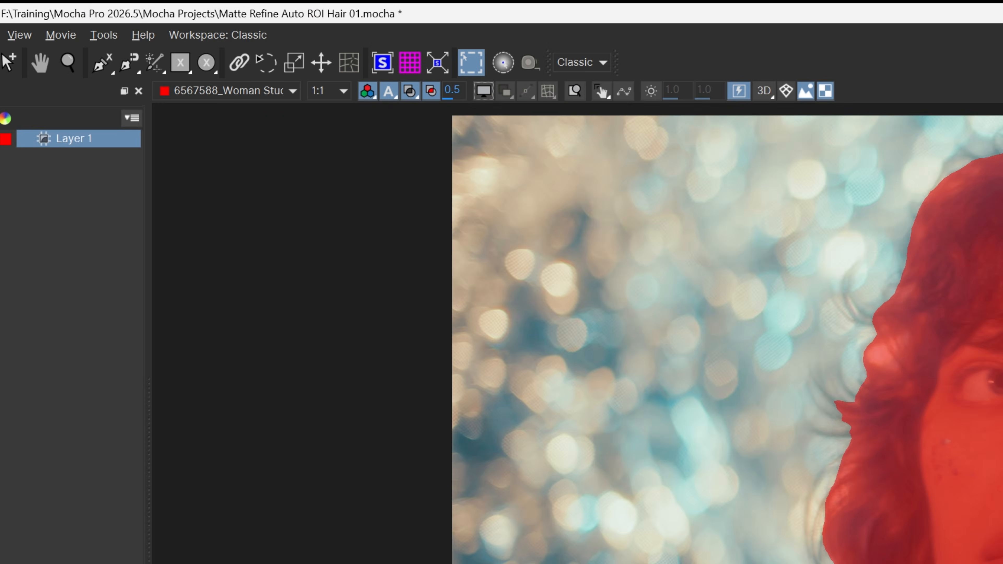
pyautogui.scroll(3, 478, 221)
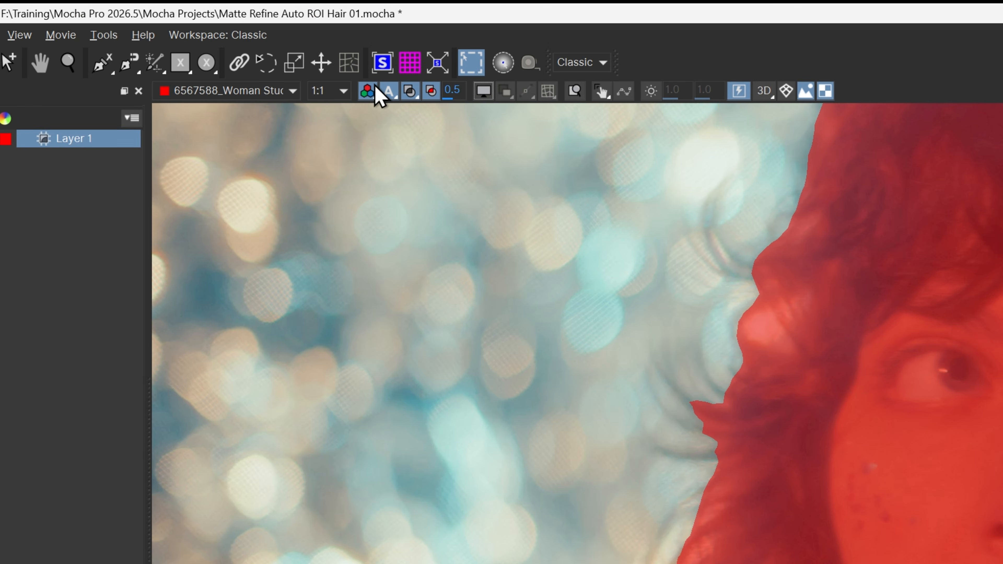
pyautogui.click(383, 92)
pyautogui.click(413, 92)
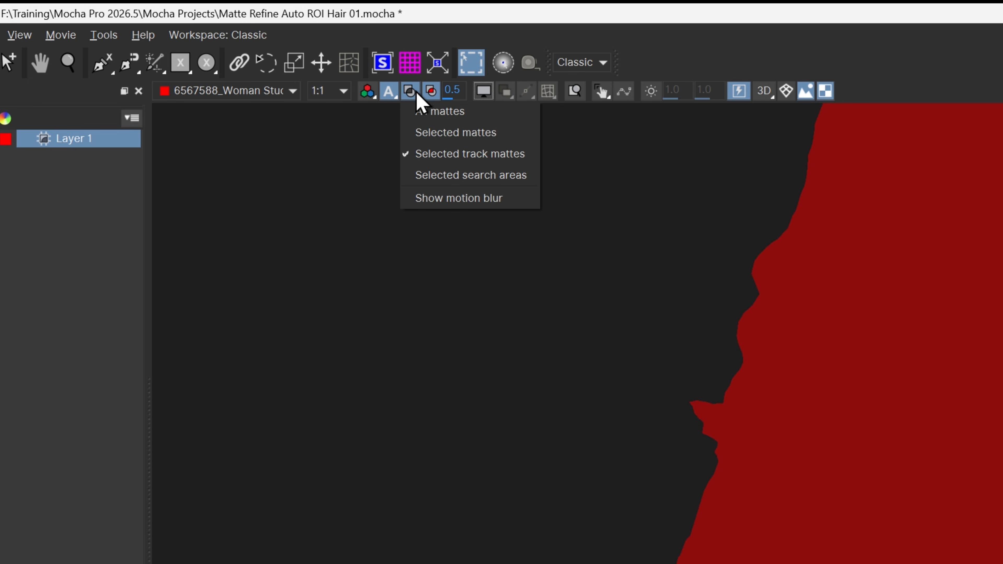
pyautogui.click(417, 102)
pyautogui.click(431, 93)
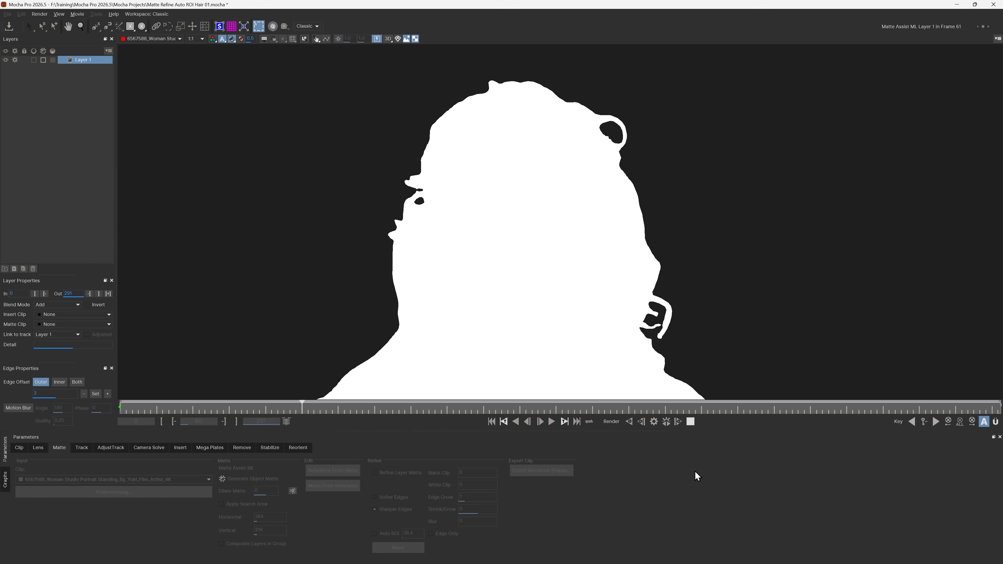
# Step: Stop the running matte render and enable Refine Layer Matte for the woman's layer
pyautogui.click(690, 421)
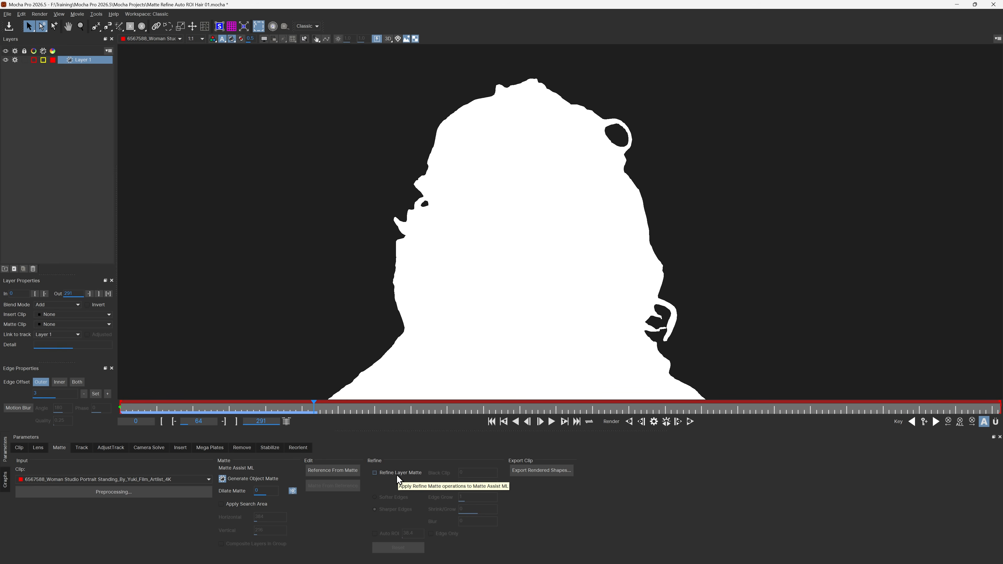
pyautogui.click(396, 473)
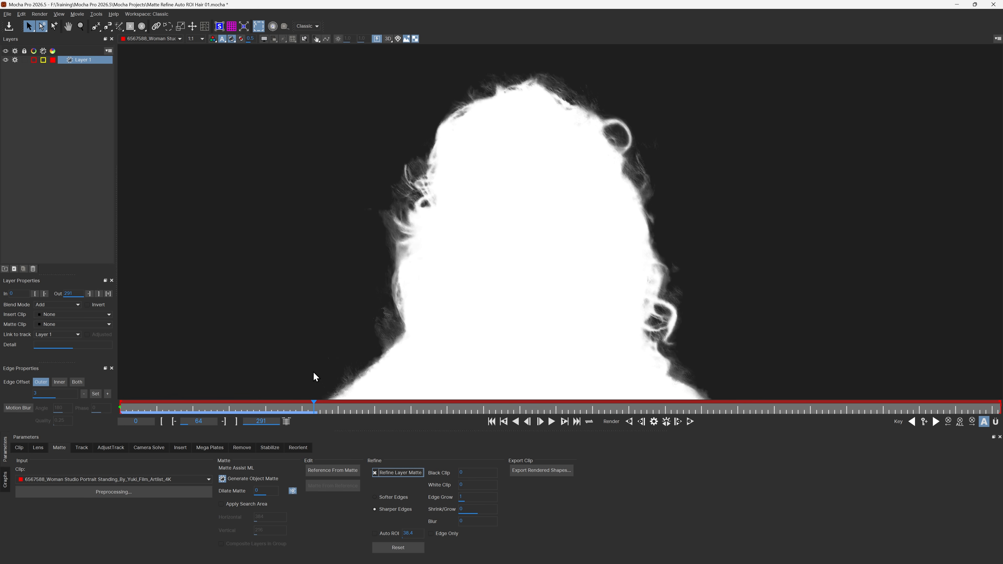
pyautogui.scroll(6, 401, 208)
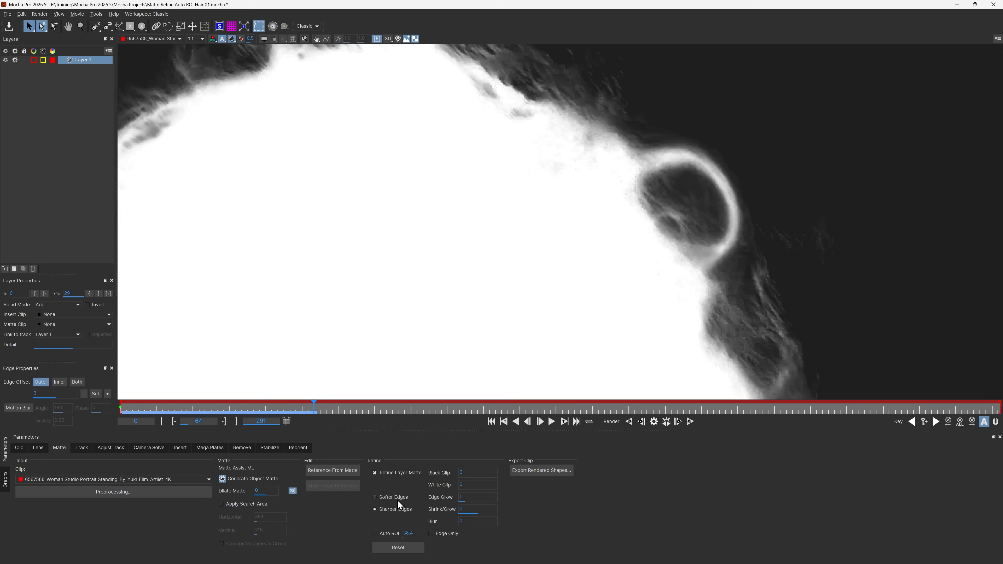
# Step: Switch the matte refinement to Softer Edges and back to Sharper Edges to compare the detail in the hair
pyautogui.click(388, 498)
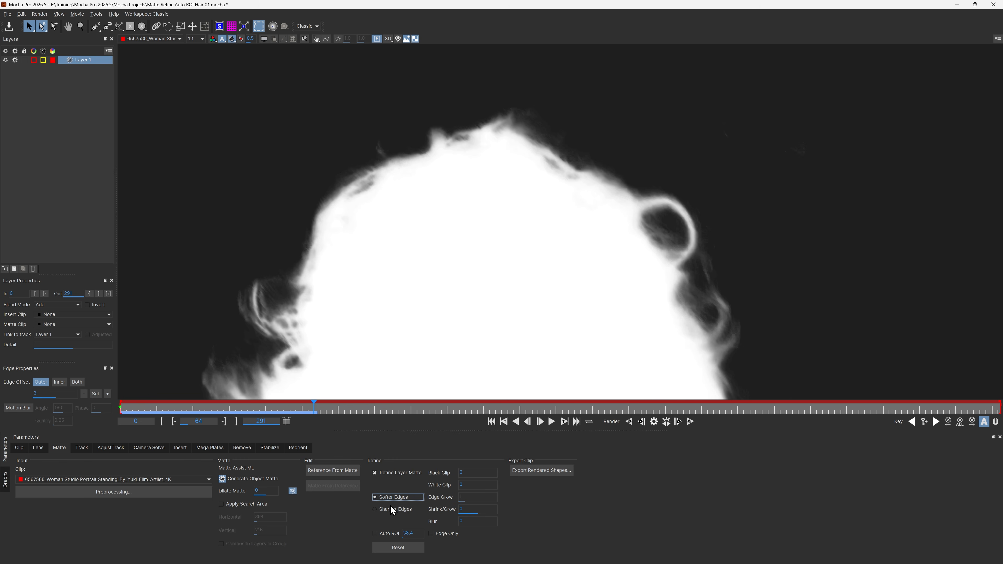
pyautogui.click(390, 507)
pyautogui.moveTo(463, 217); pyautogui.dragTo(541, 72)
pyautogui.scroll(-1, 469, 290)
pyautogui.moveTo(503, 274); pyautogui.dragTo(424, 155)
pyautogui.moveTo(458, 212); pyautogui.dragTo(431, 290)
pyautogui.scroll(3, 430, 289)
pyautogui.scroll(-3, 442, 284)
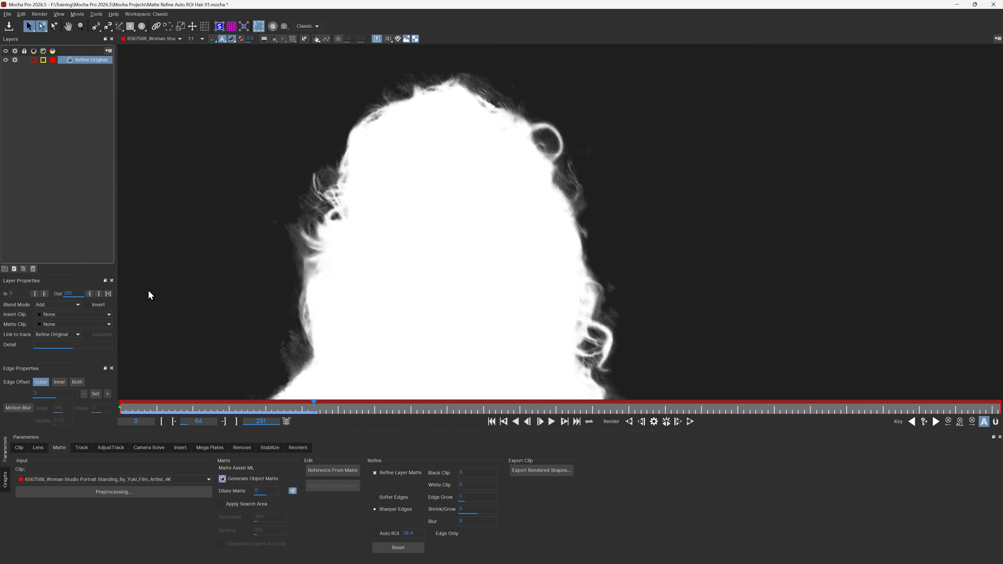
# Step: Duplicate the Refine Original layer, enable Auto ROI on the copy and inspect the trimmed hair edges
pyautogui.click(16, 268)
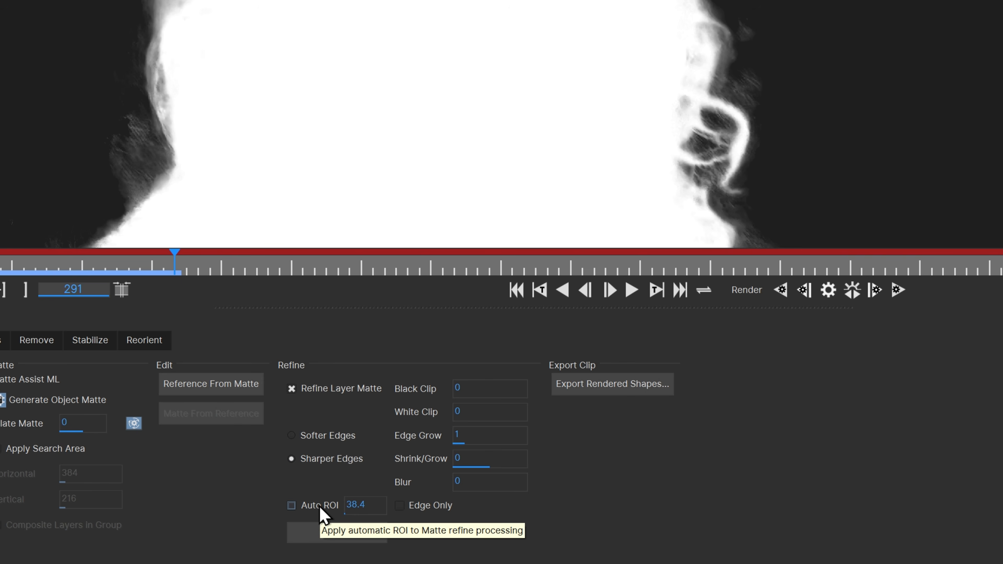
pyautogui.click(322, 505)
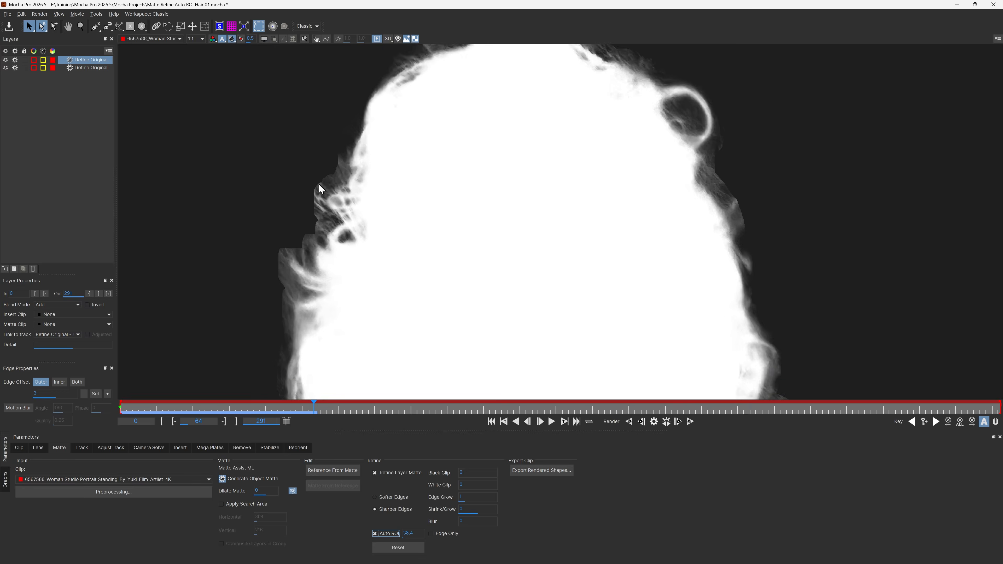
pyautogui.scroll(5, 319, 183)
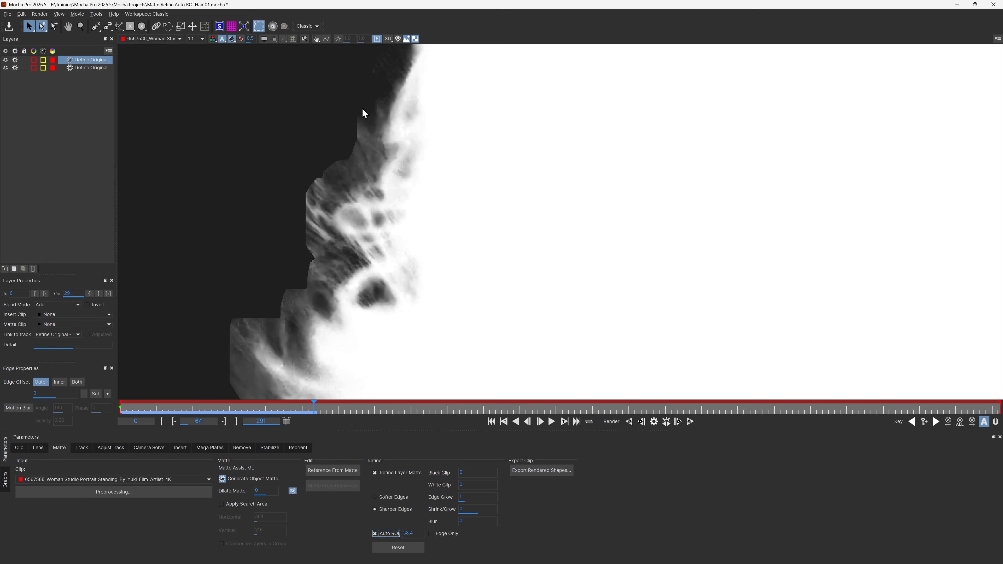
pyautogui.moveTo(309, 320); pyautogui.dragTo(522, 70)
pyautogui.scroll(-5, 566, 312)
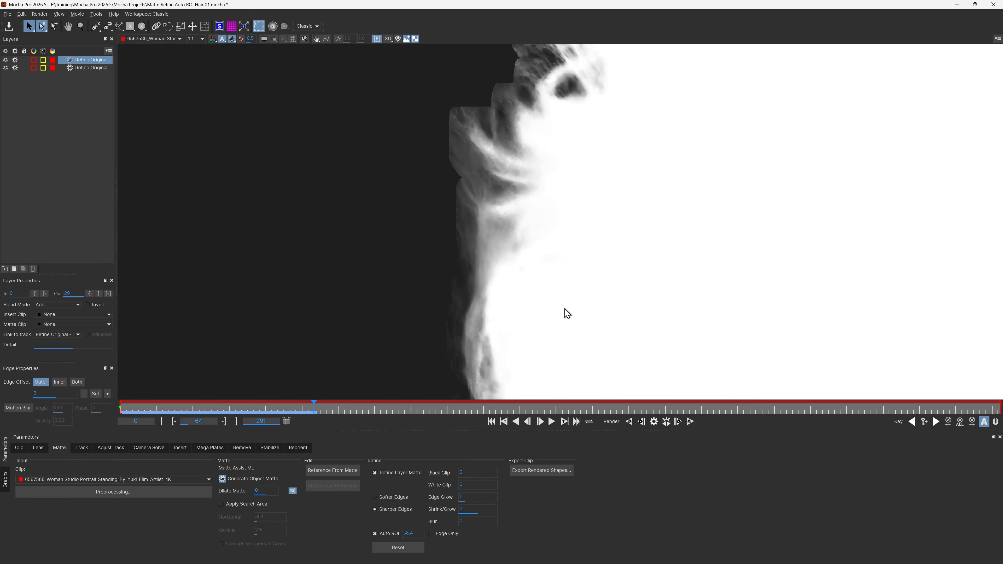
pyautogui.scroll(-3, 770, 331)
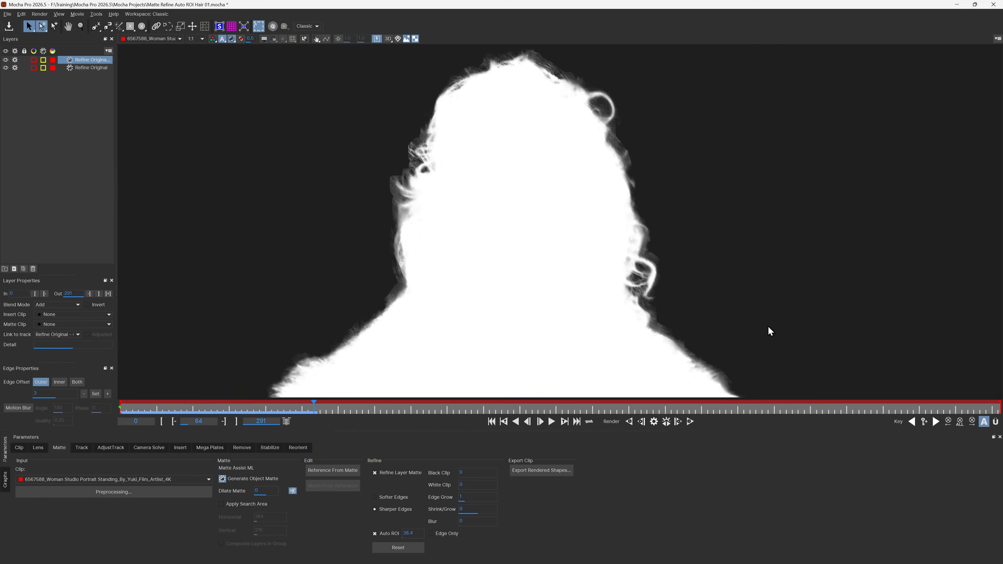
# Step: Set the duplicate layer's Auto ROI value to 157.18 and examine the hair strands around the matte edge
pyautogui.click(398, 533)
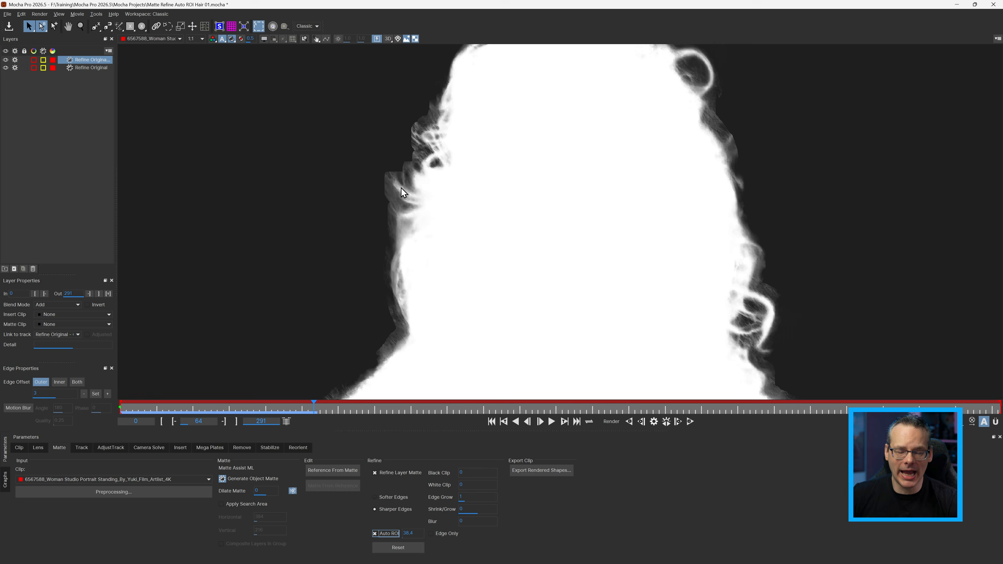
pyautogui.scroll(3, 402, 187)
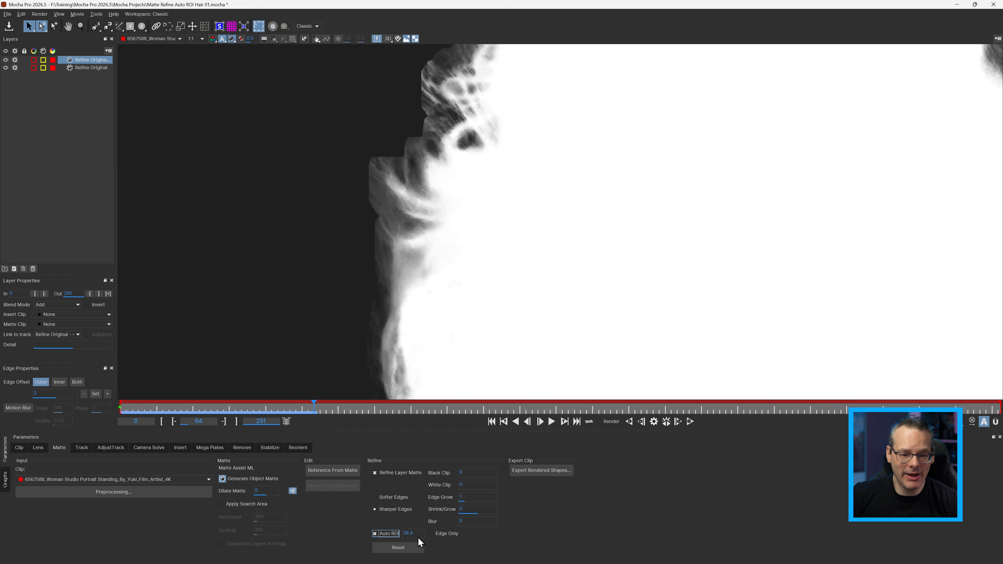
pyautogui.moveTo(414, 533); pyautogui.dragTo(404, 388)
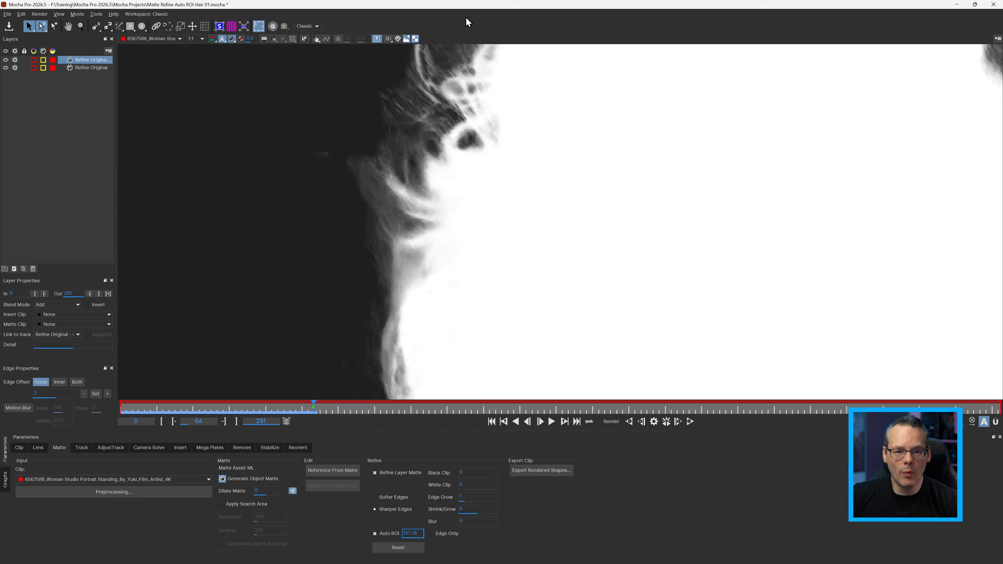
pyautogui.moveTo(422, 71); pyautogui.dragTo(154, 299)
pyautogui.moveTo(449, 126); pyautogui.dragTo(438, 26)
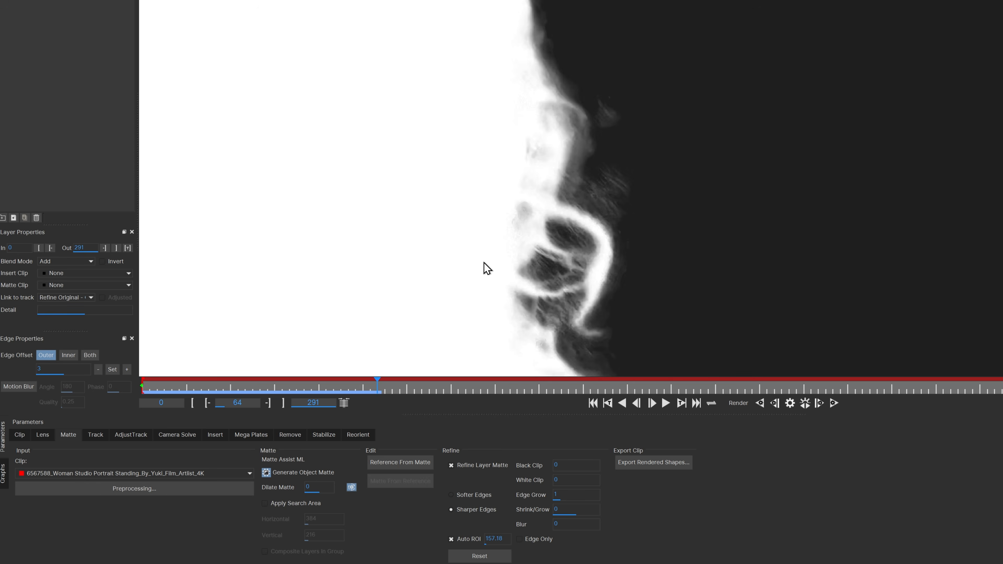
pyautogui.moveTo(482, 262); pyautogui.dragTo(472, 174)
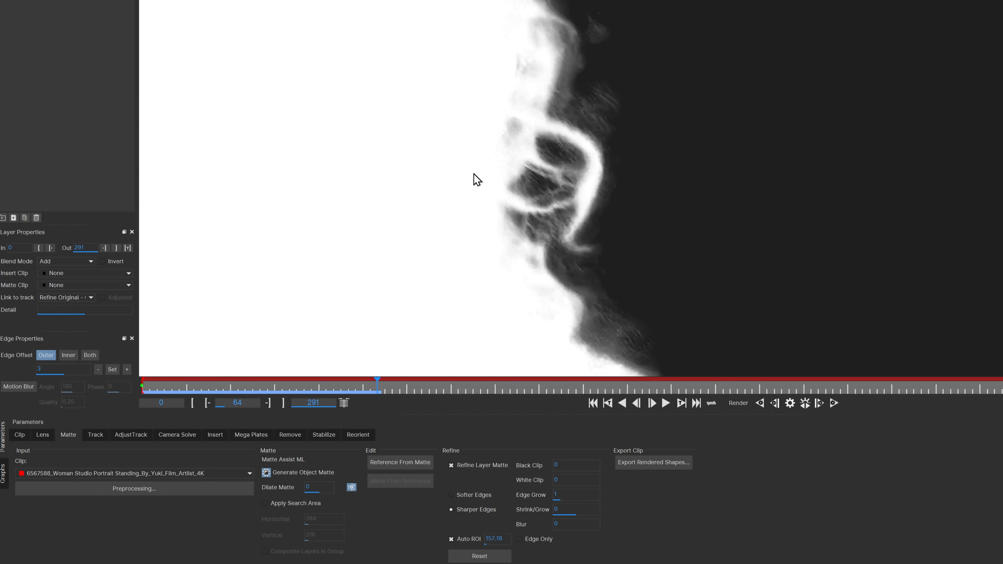